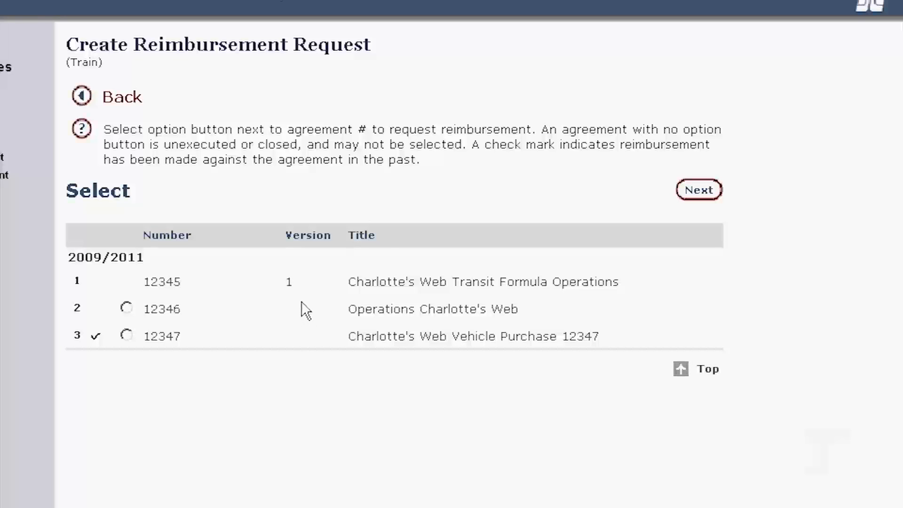
Create a reimbursement request for the Operations Charlotte's Web sub-grant agreement.
left_click(128, 309)
left_click(126, 334)
left_click(126, 307)
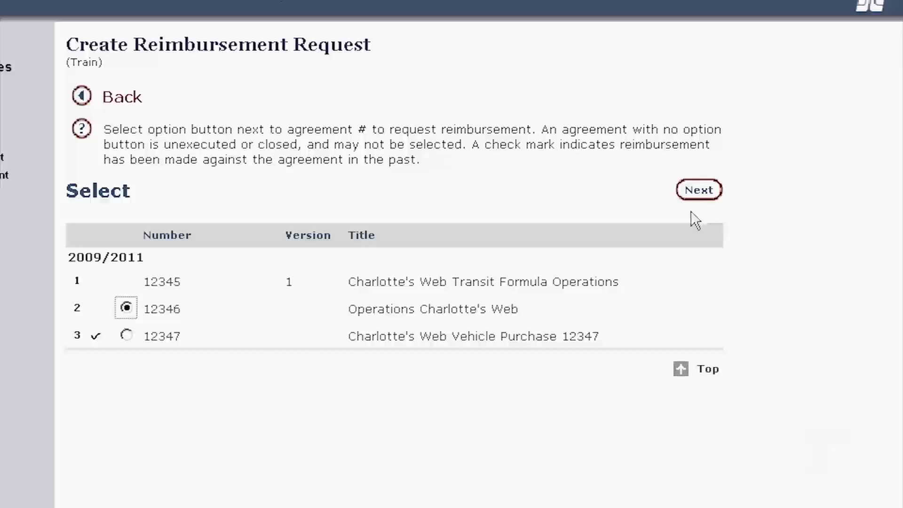
left_click(701, 193)
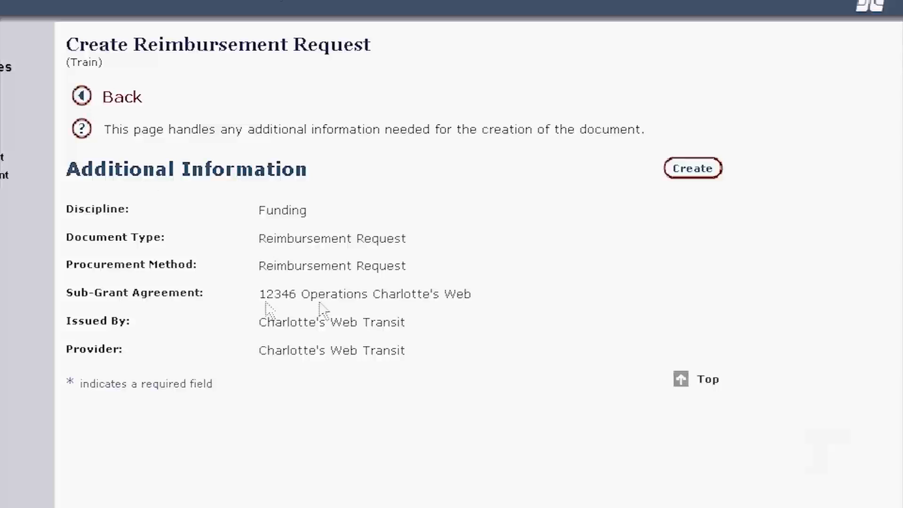
left_click(694, 174)
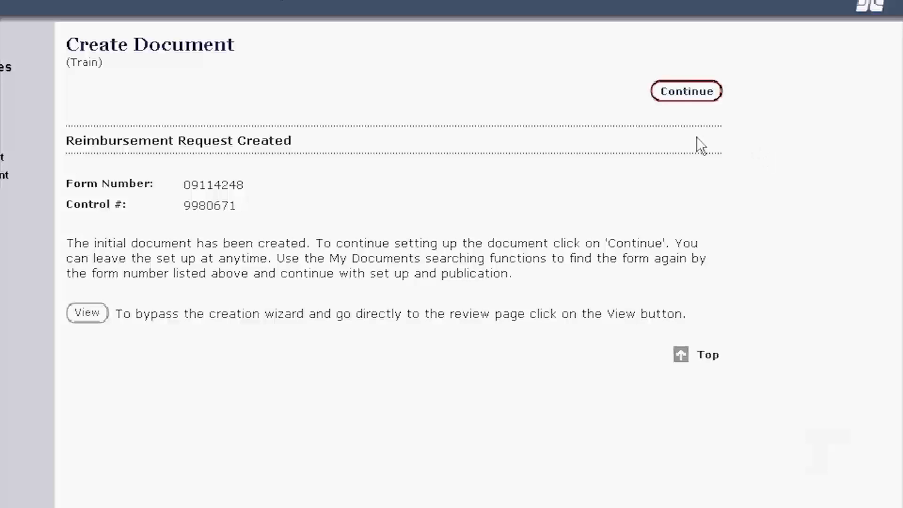
Continue the setup, set the reimbursement period to Quarter 6: October 1 to December 31, and mark it as the last request for the agreement.
left_click(687, 97)
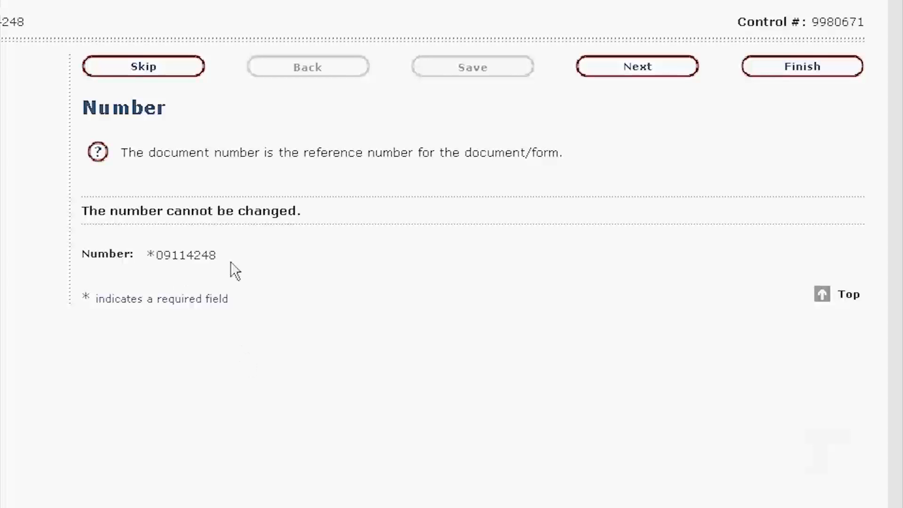
left_click(659, 71)
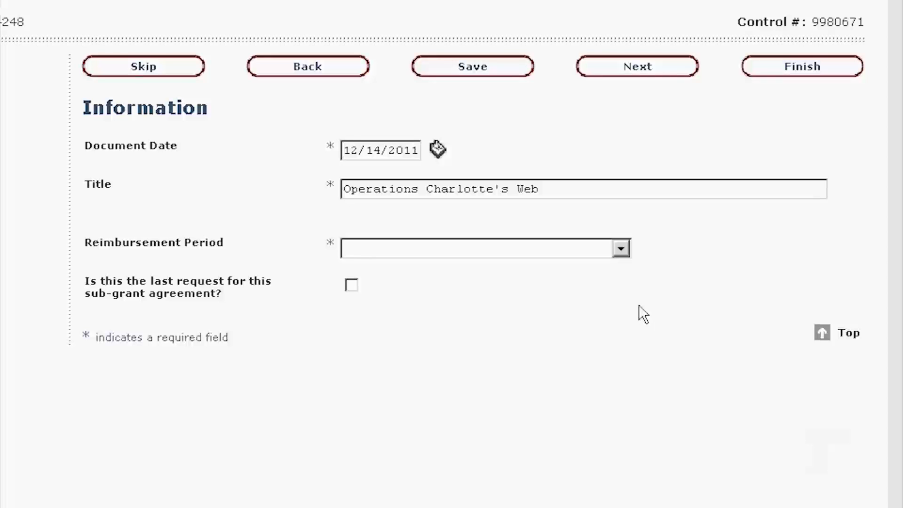
left_click(621, 249)
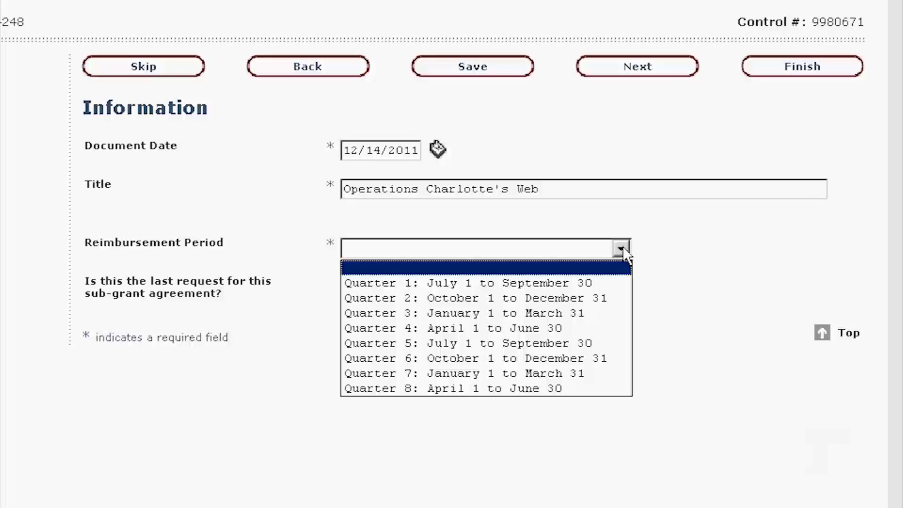
left_click(511, 358)
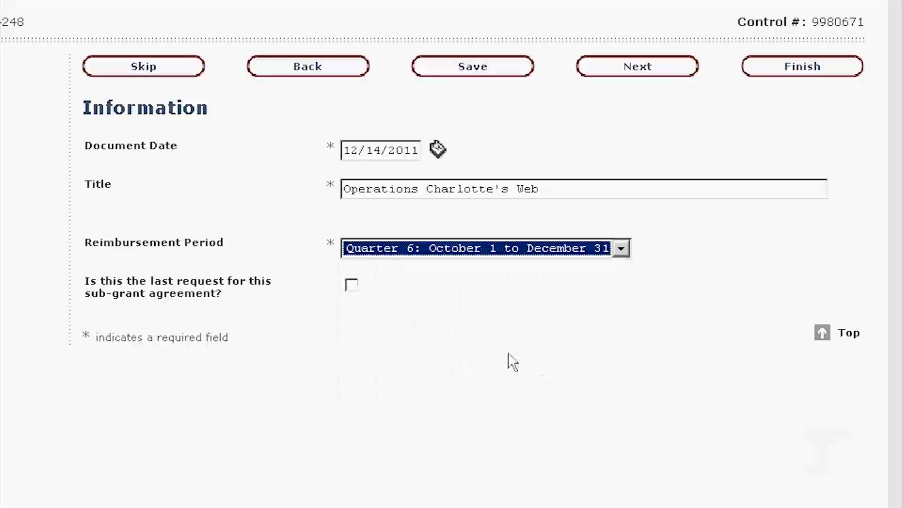
left_click(536, 321)
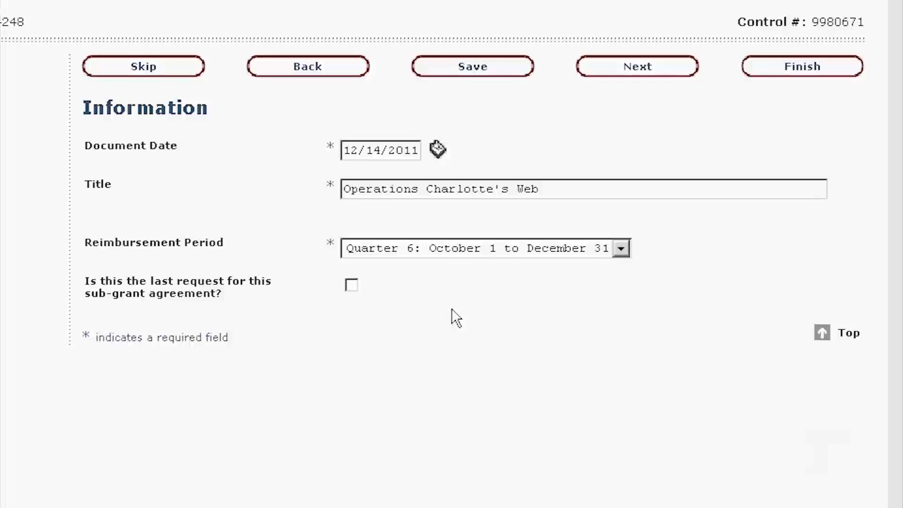
left_click(352, 285)
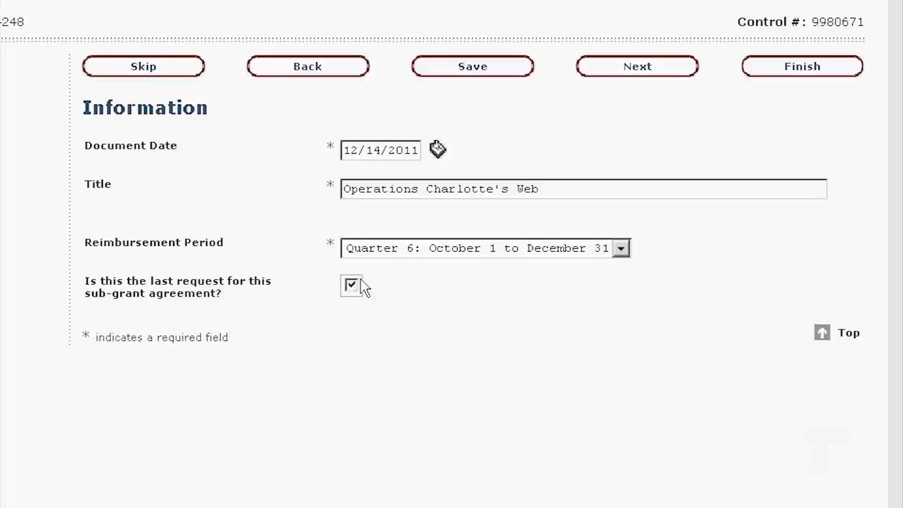
left_click(643, 66)
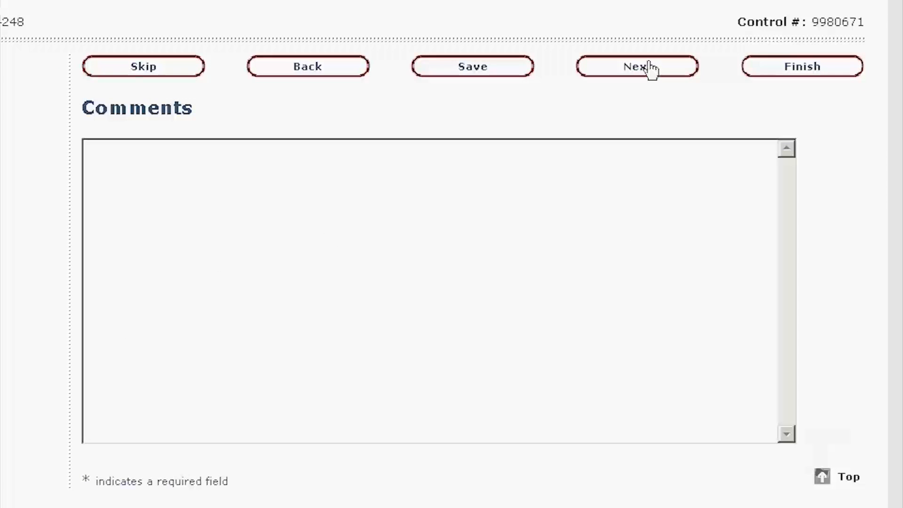
Enter a comment that addresses the contact by first name and reads "this is the rr we talked about yesterday.".
left_click(376, 201)
type("Joni this is the")
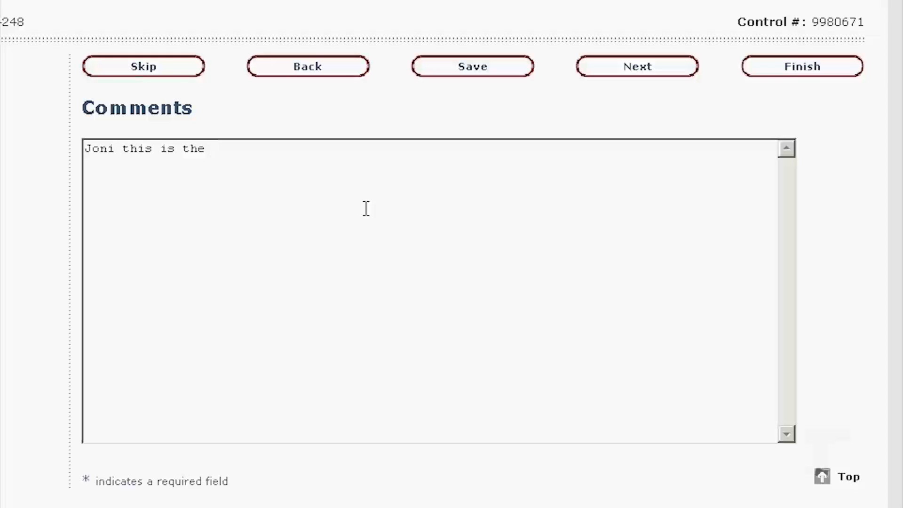
type(" rr we talked abou")
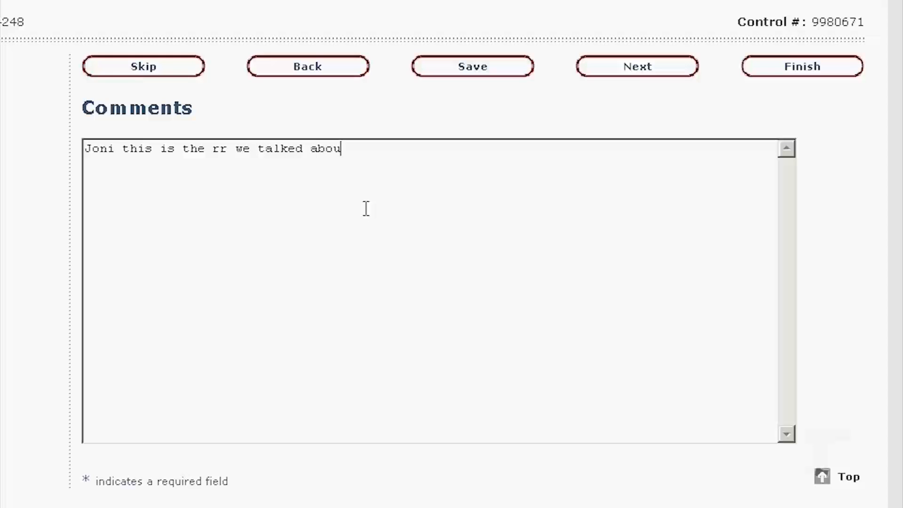
type("t yesterday.")
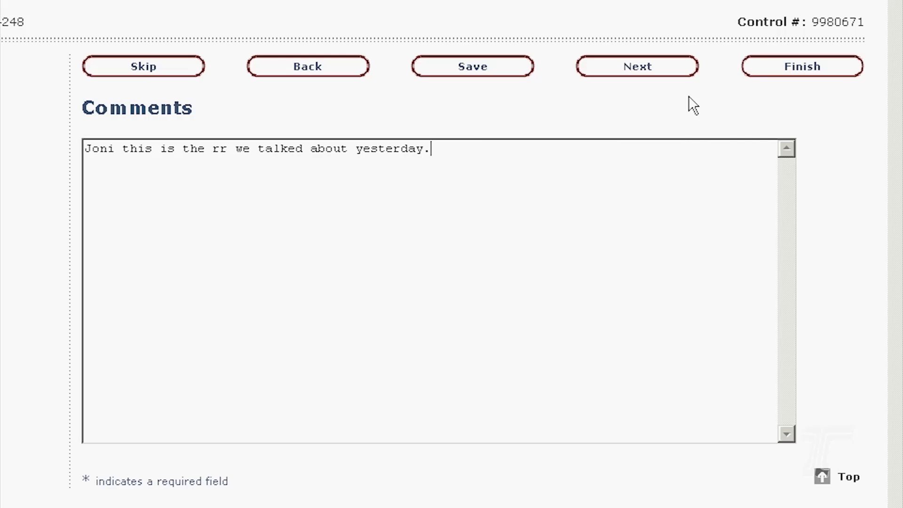
left_click(668, 149)
Select the 1 Capital activity under Charlotte's Web Preventive Maintenance for reimbursement and proceed to the attachments.
left_click(647, 75)
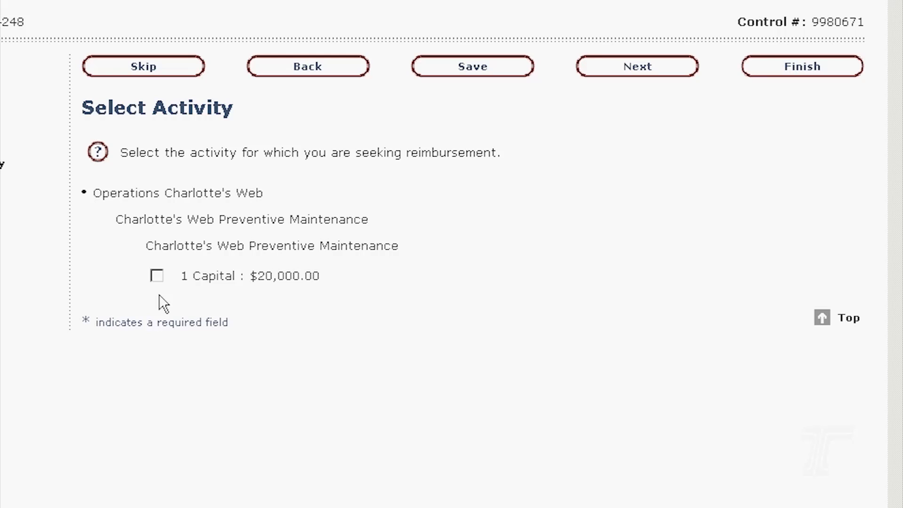
left_click(157, 276)
left_click(659, 68)
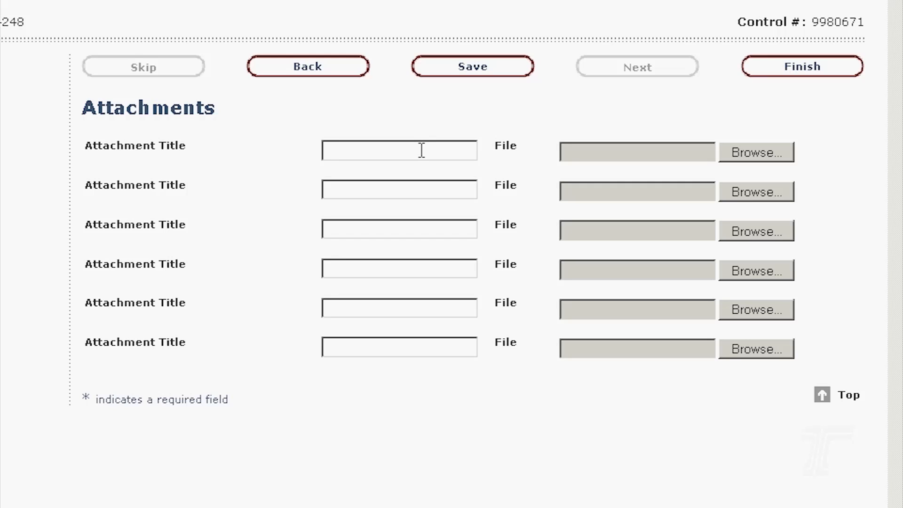
type("PM Worksheet")
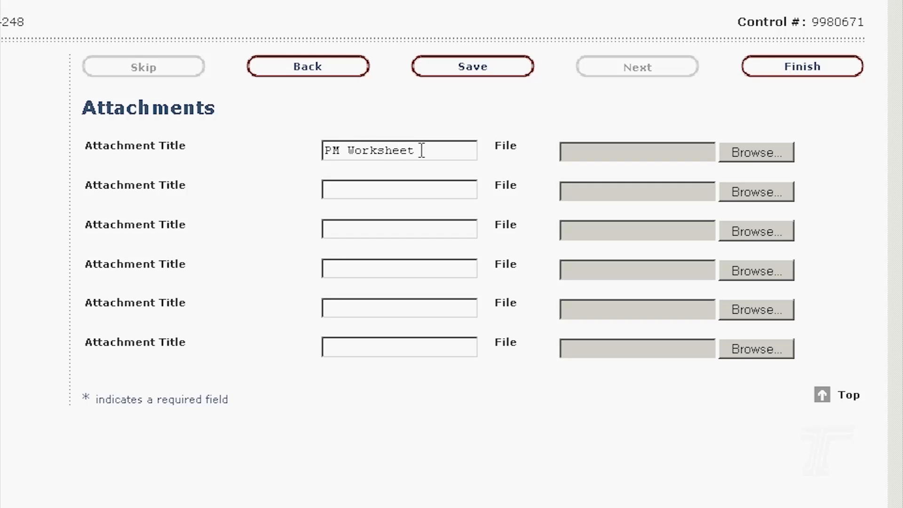
left_click(752, 153)
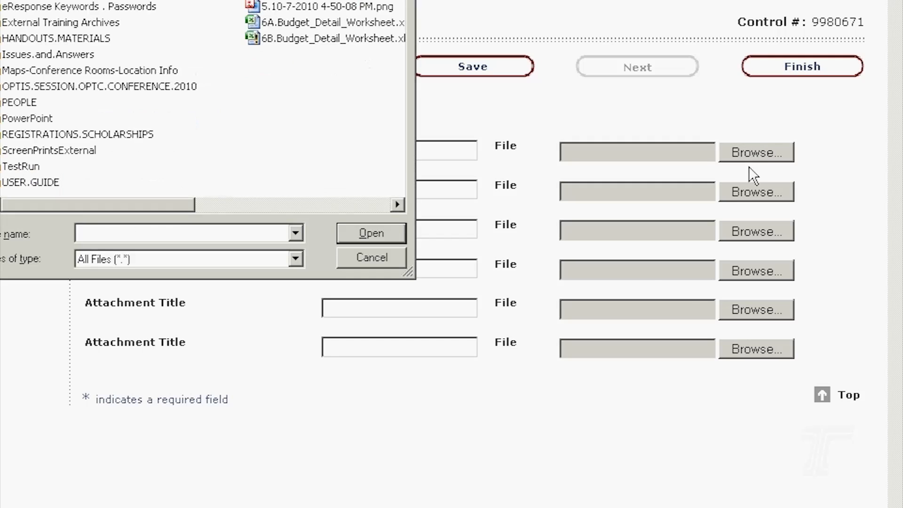
double_click(310, 5)
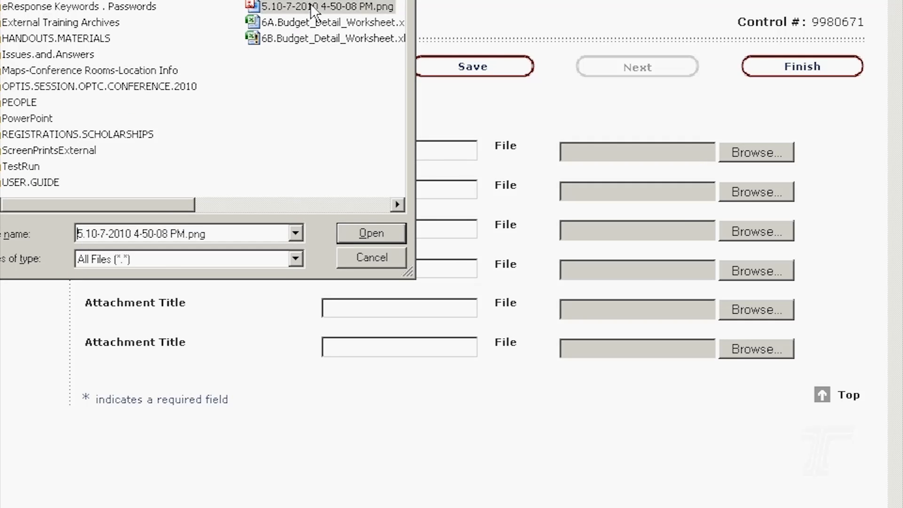
Add a second attachment titled "Invoices" using the 6A.Budget_Detail_Worksheet file, and finish the request setup.
left_click(400, 194)
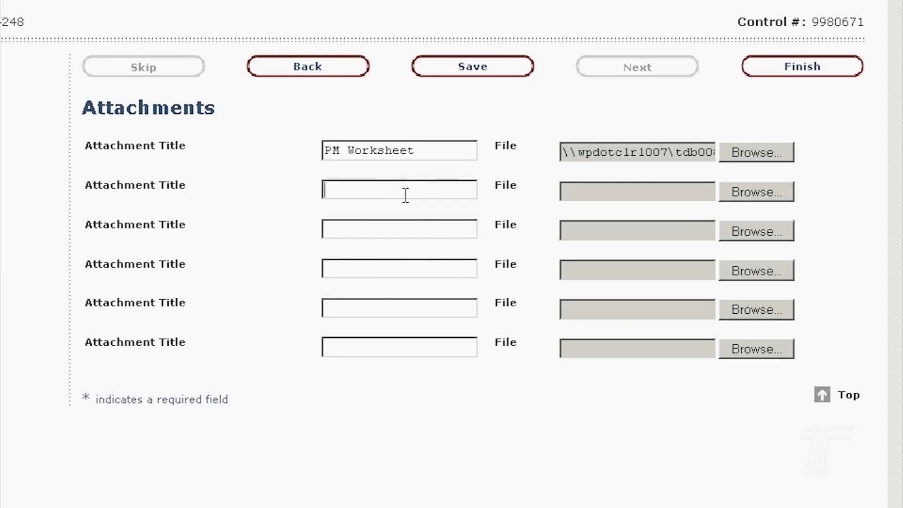
type("Invoices")
key("Tab")
left_click(745, 192)
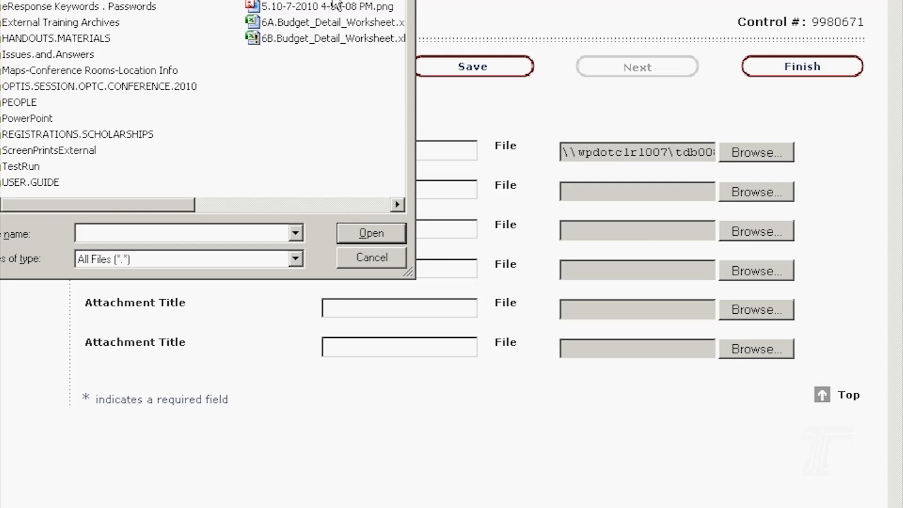
double_click(323, 24)
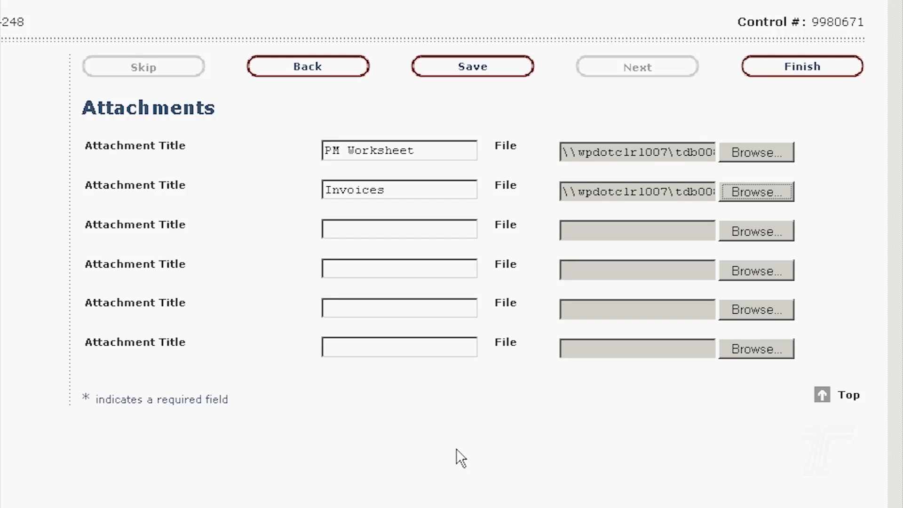
left_click(409, 347)
left_click(802, 68)
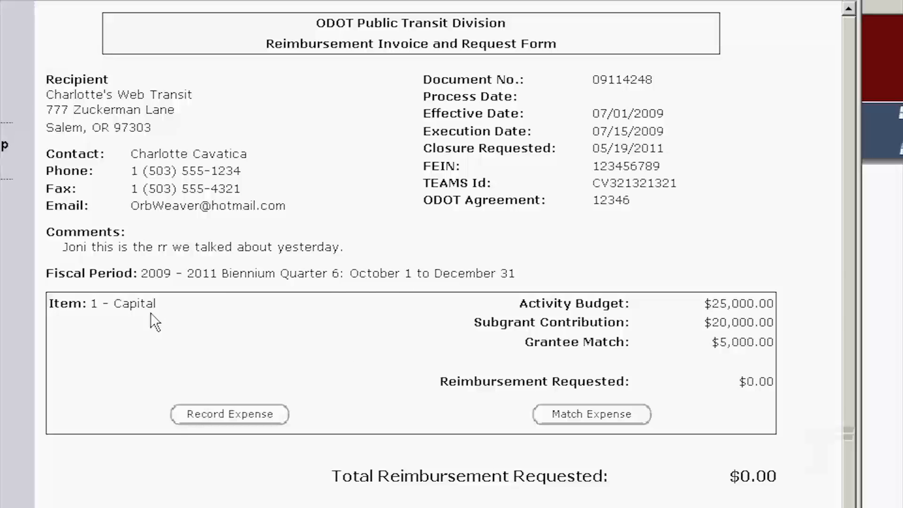
Start recording an expense for the Capital item, with type Capital and description "PM" in the first row.
scroll(785, 183, "down", 3)
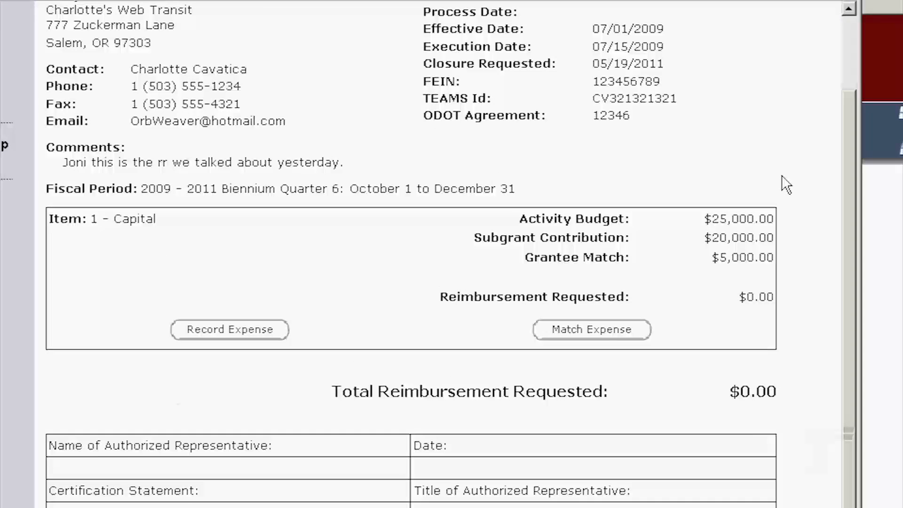
scroll(776, 341, "up", 3)
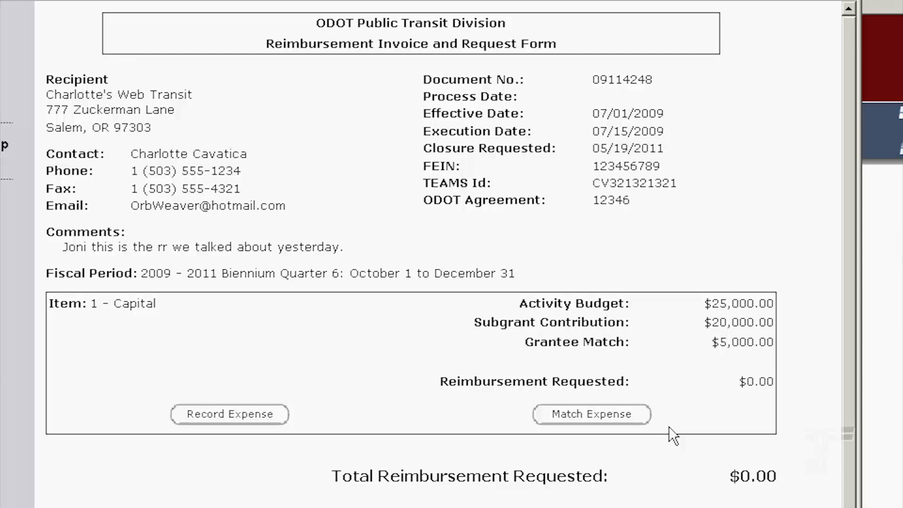
left_click(221, 418)
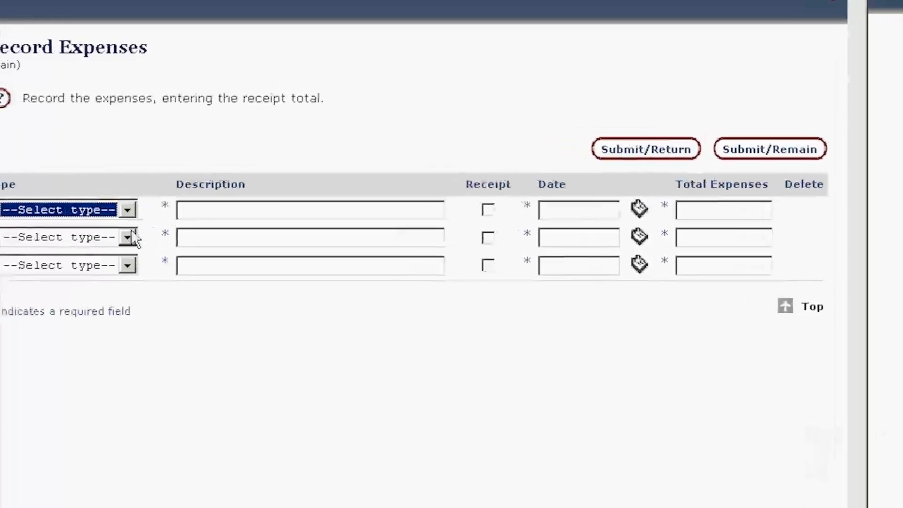
left_click(127, 210)
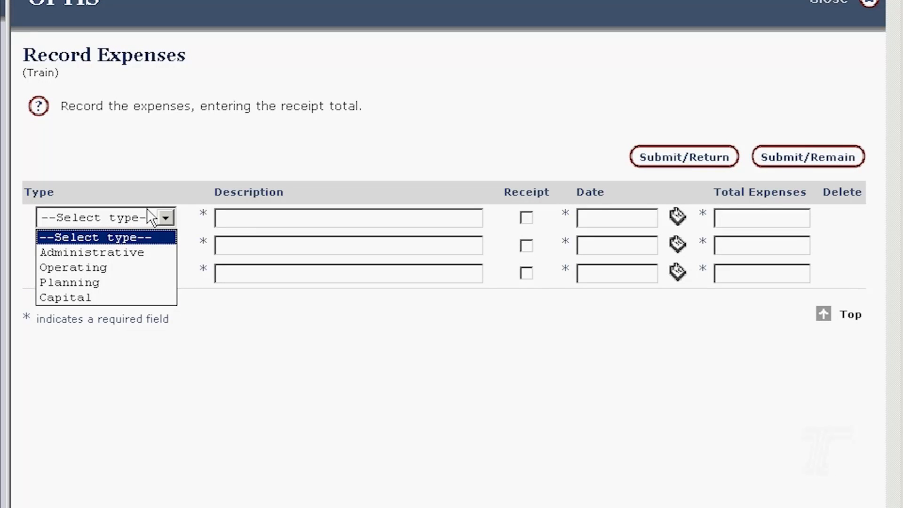
left_click(86, 301)
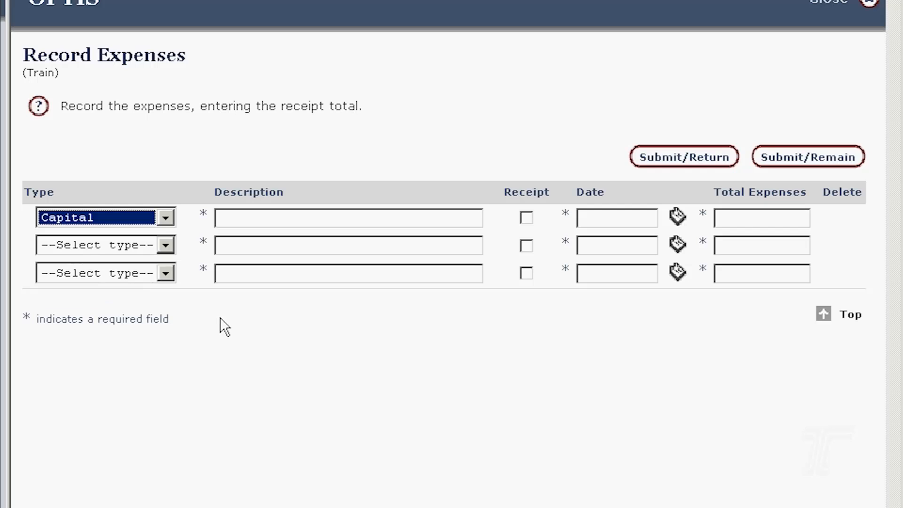
left_click(258, 217)
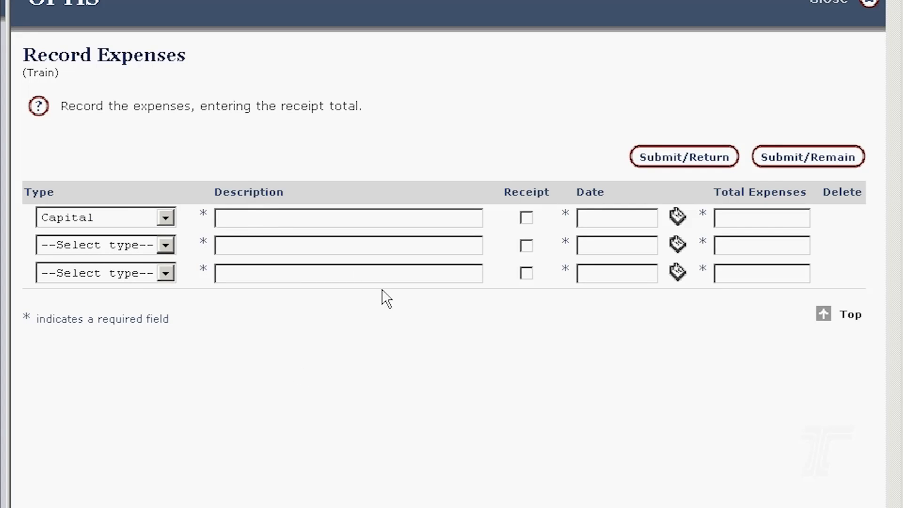
type("Q")
key("BackSpace")
type("PM")
Mark the first expense as having a receipt and set its date to 12/31/2010.
left_click(530, 220)
left_click(631, 219)
left_click_drag(191, 0, 267, 499)
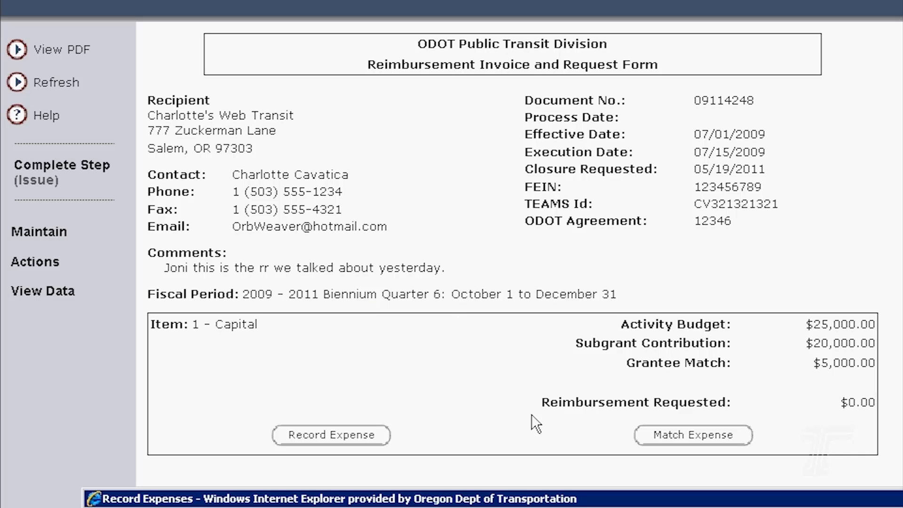
left_click_drag(623, 501, 614, 15)
type("12/3")
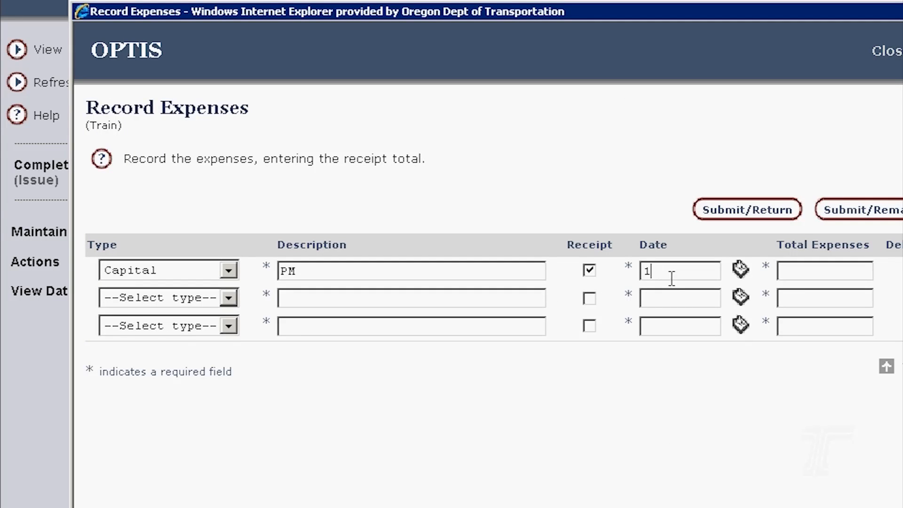
type("1/2010")
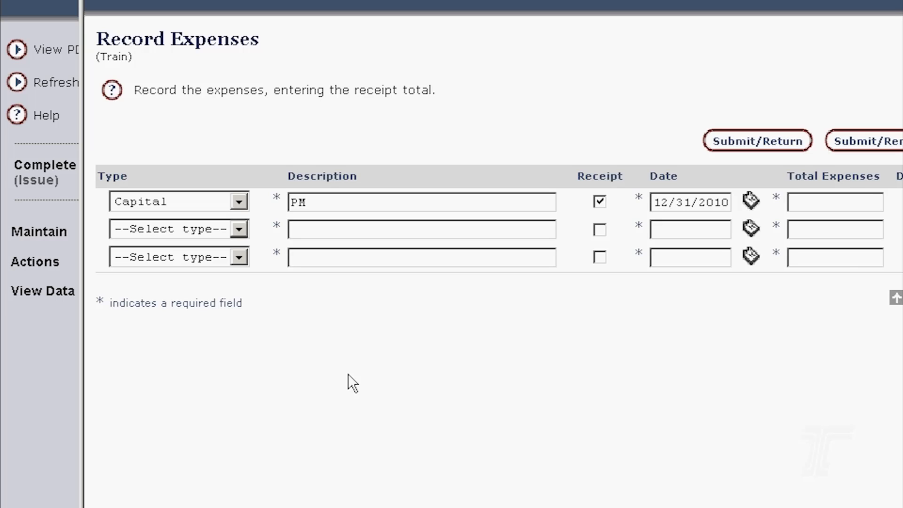
Change the first expense's type to Operating and its description to "Q6 ops".
left_click(239, 204)
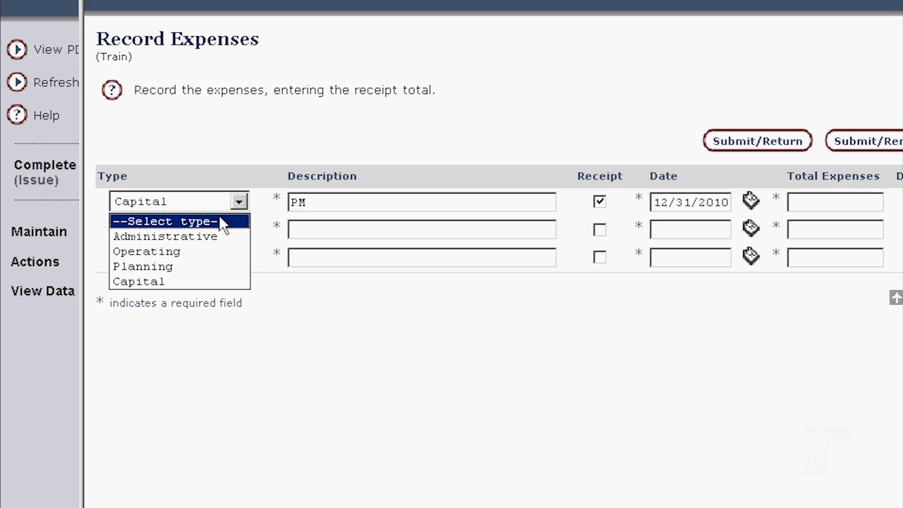
left_click(340, 309)
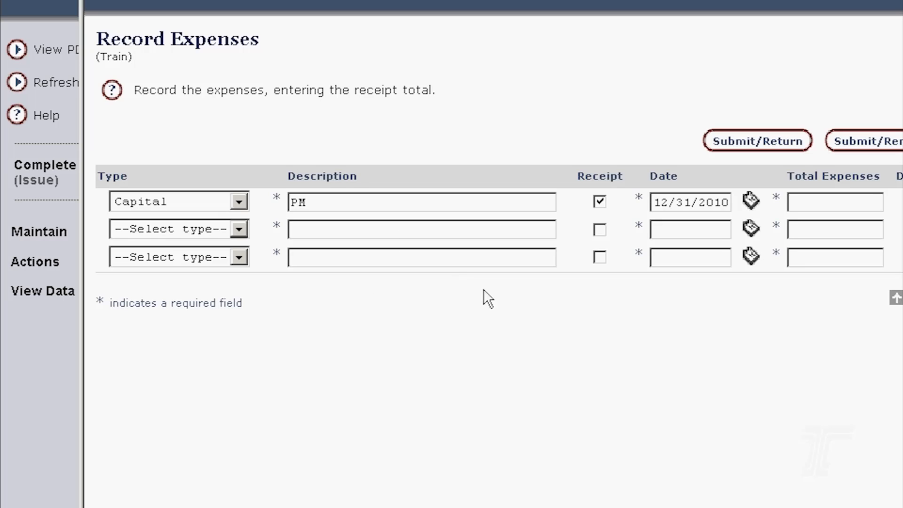
left_click(238, 202)
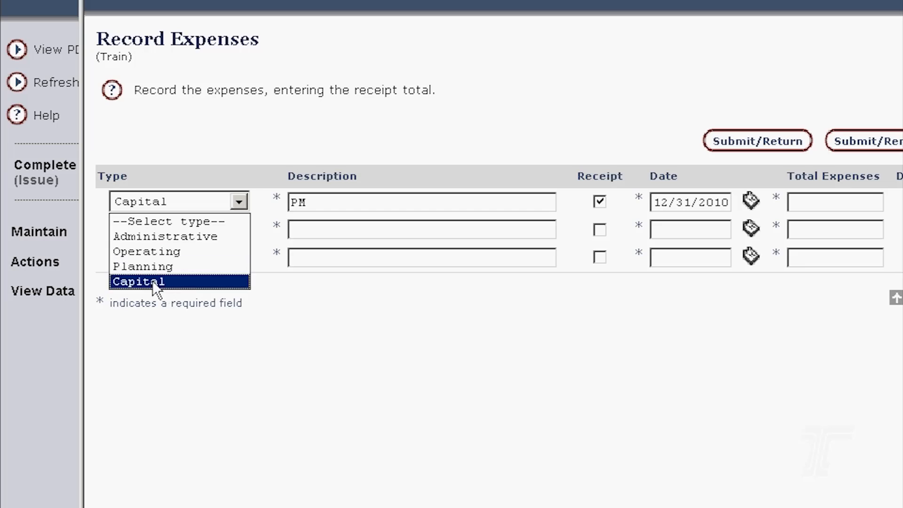
left_click(151, 252)
left_click_drag(316, 202, 291, 209)
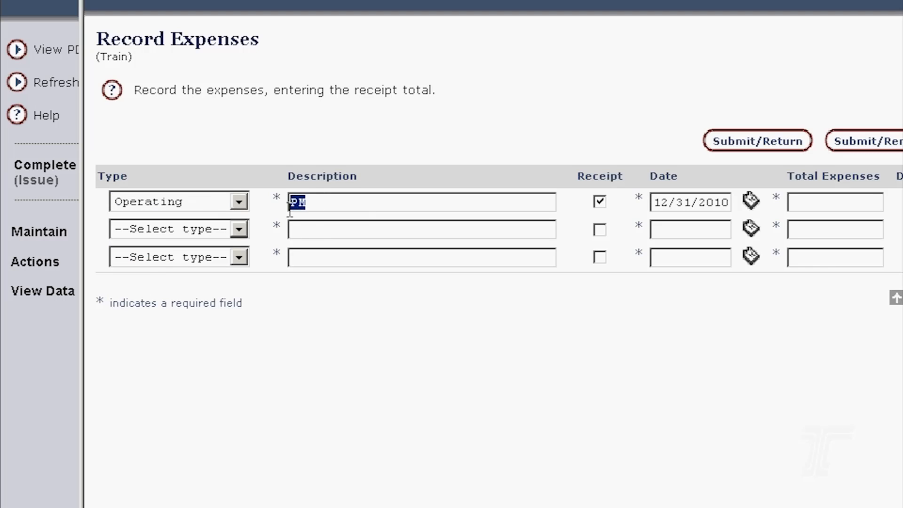
type("Q6 ops")
key("Tab")
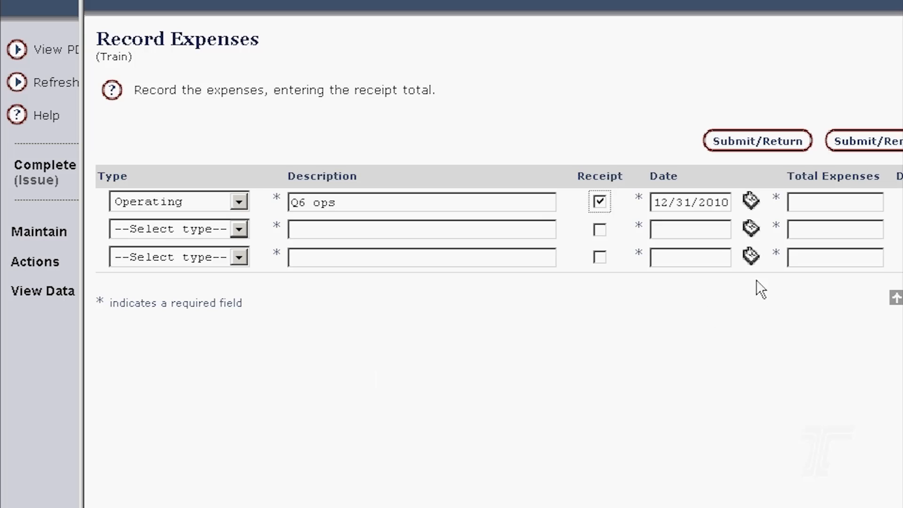
Set the first expense's total to 1500 and submit the recorded expenses, returning to the reimbursement request.
key("Tab")
key("Tab")
left_click(860, 203)
type("1500")
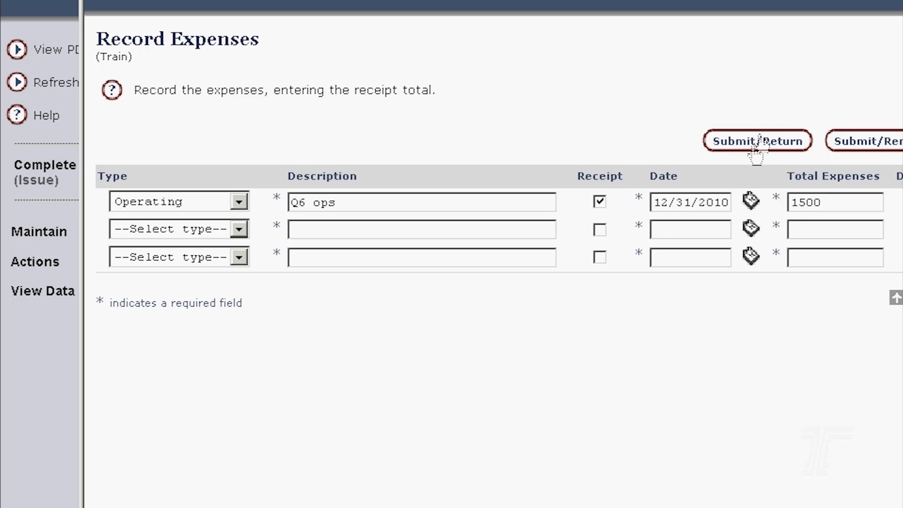
left_click(239, 229)
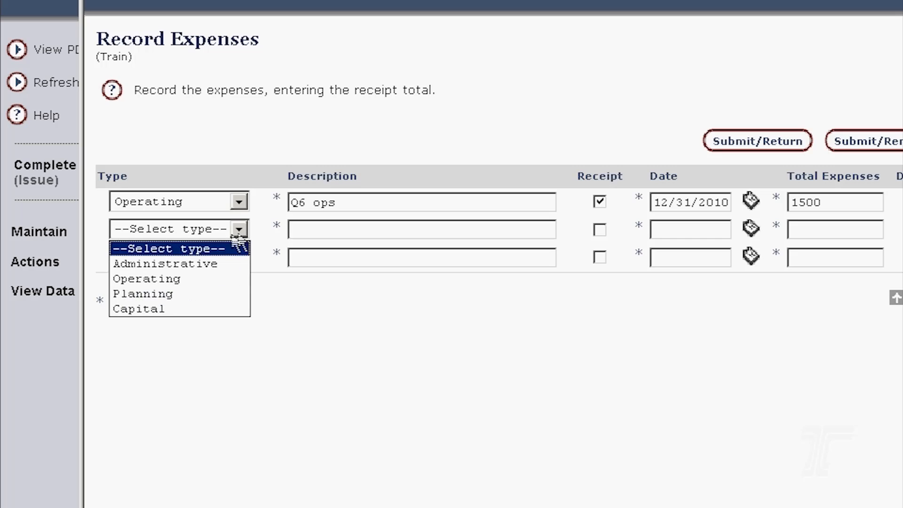
left_click(566, 382)
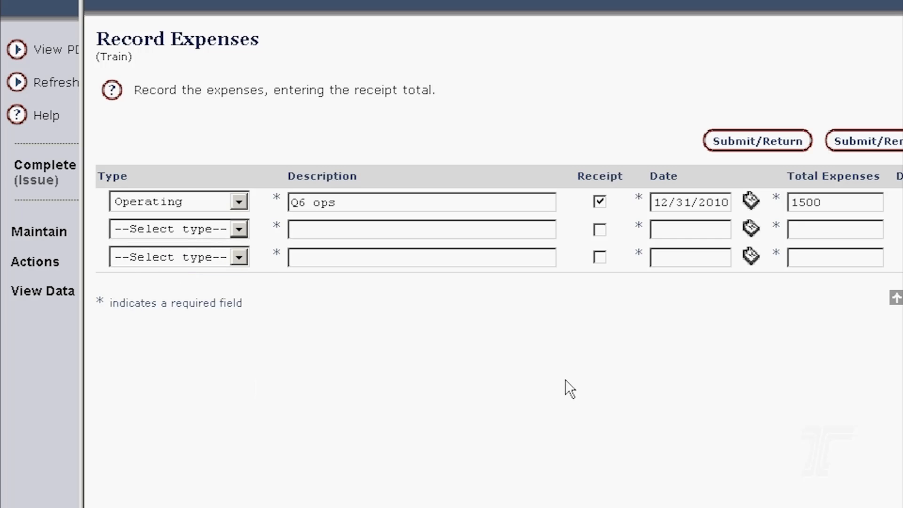
left_click(772, 147)
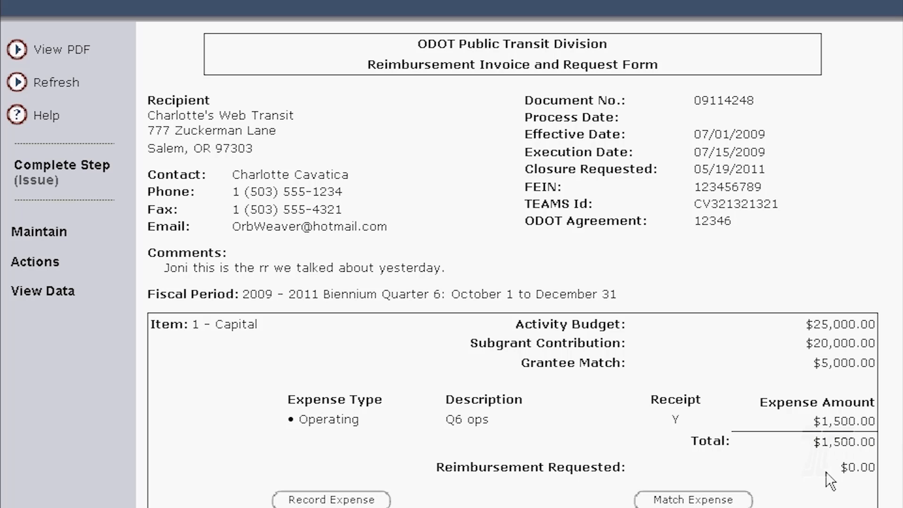
Match the Capital item's expense with 300 from the Local source and submit the expense match.
left_click(692, 500)
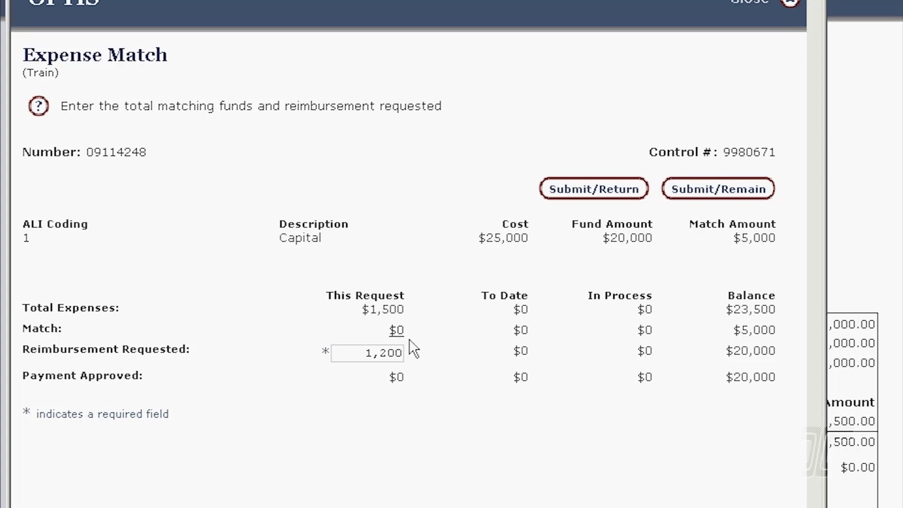
left_click(396, 329)
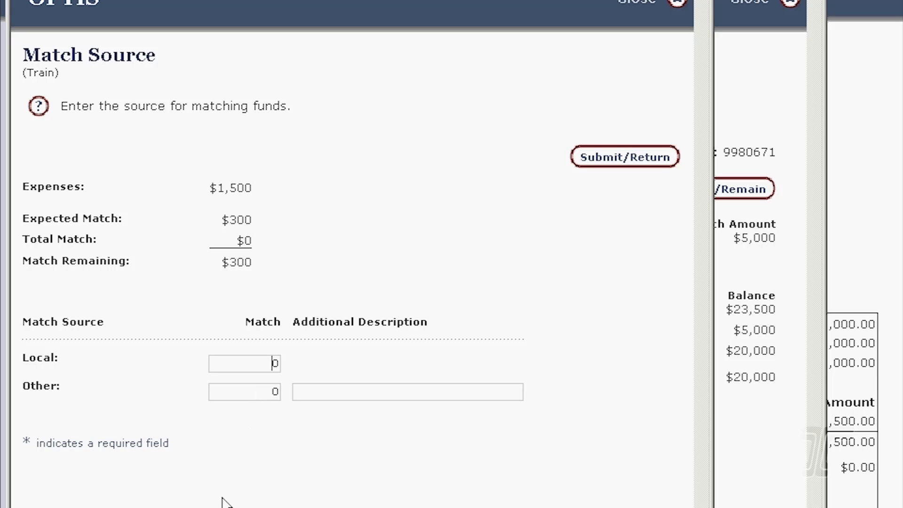
type("300")
left_click(393, 258)
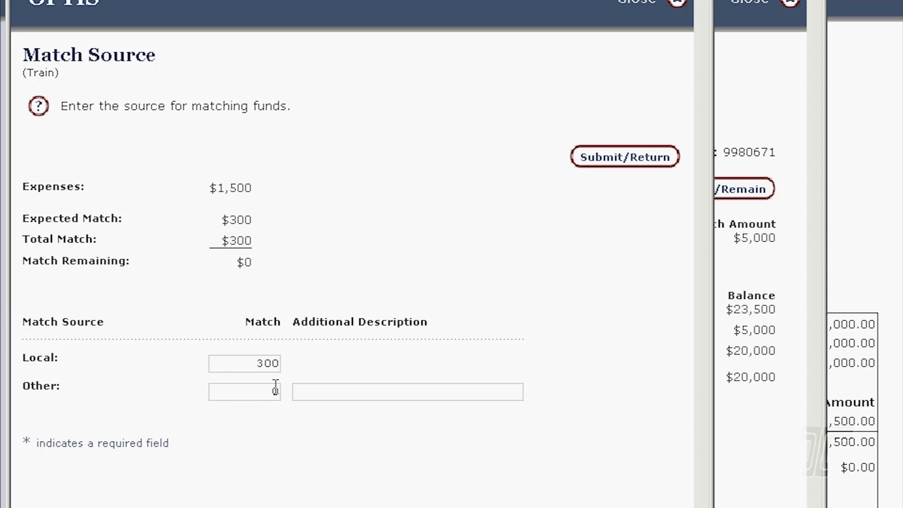
key("Tab")
left_click(630, 157)
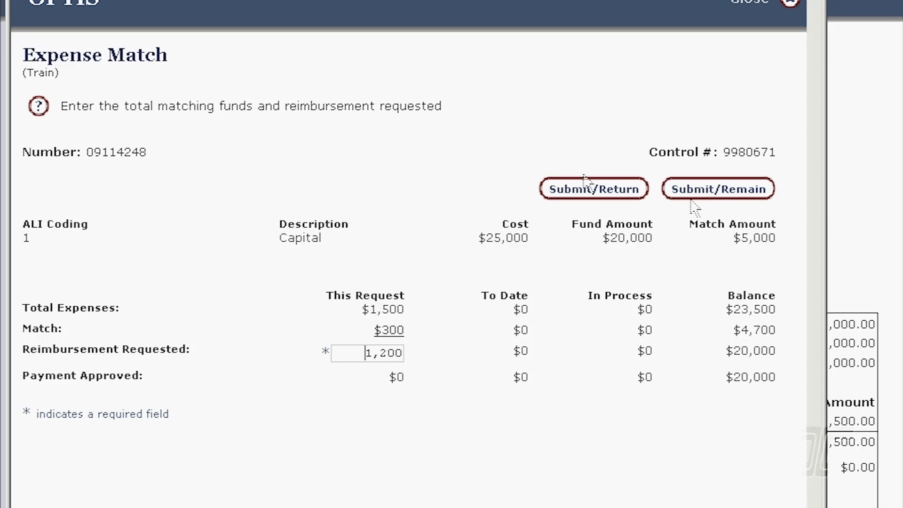
left_click(578, 191)
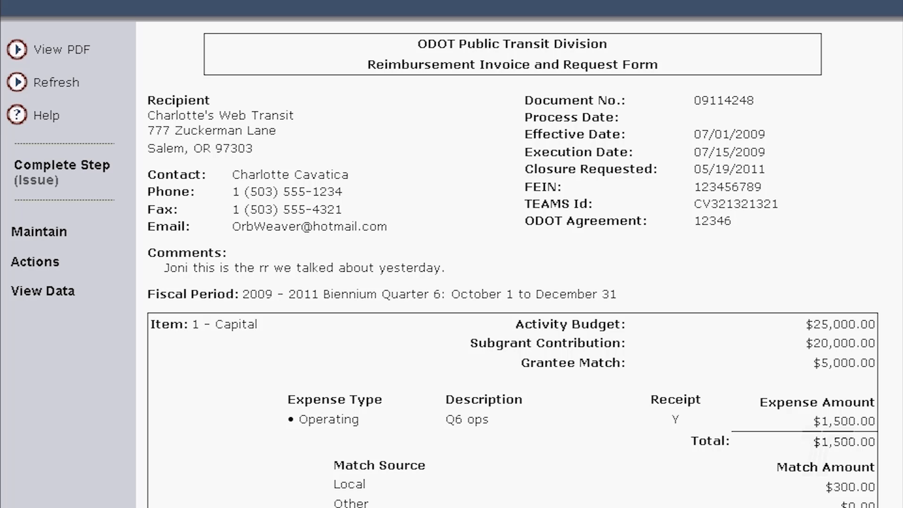
Review the reimbursement request's totals, try to complete the Issue step, and close the Review/Approve window.
scroll(513, 263, "down", 5)
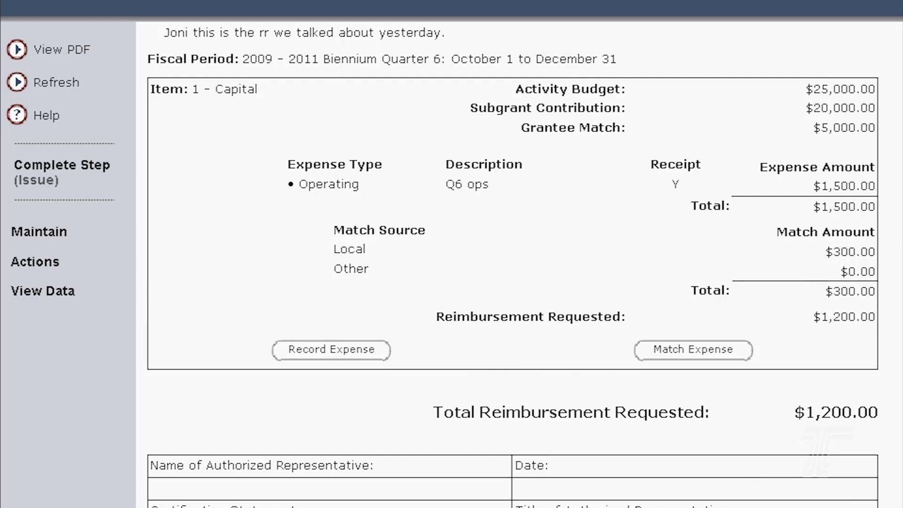
scroll(513, 263, "up", 5)
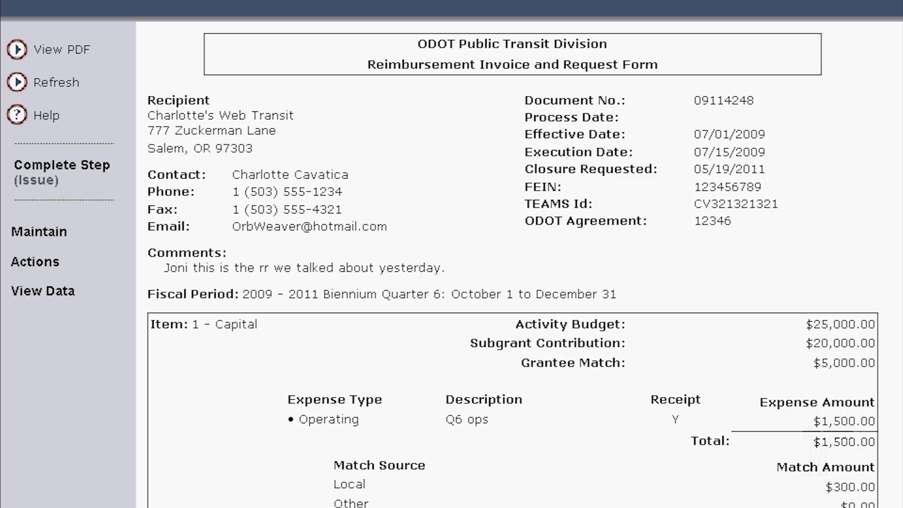
left_click(95, 169)
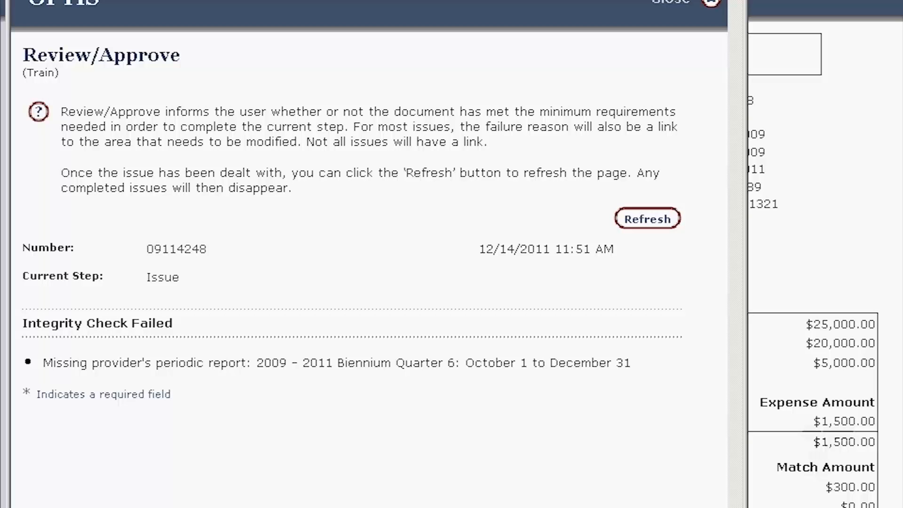
left_click(734, 1)
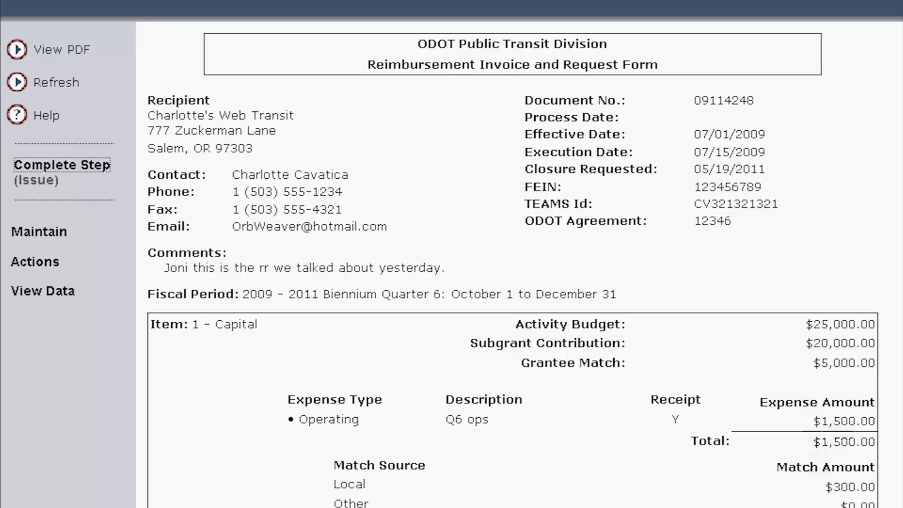
Change the reimbursement period to Quarter 5: July 1 to September 30, and try again to complete the Issue step.
left_click(45, 231)
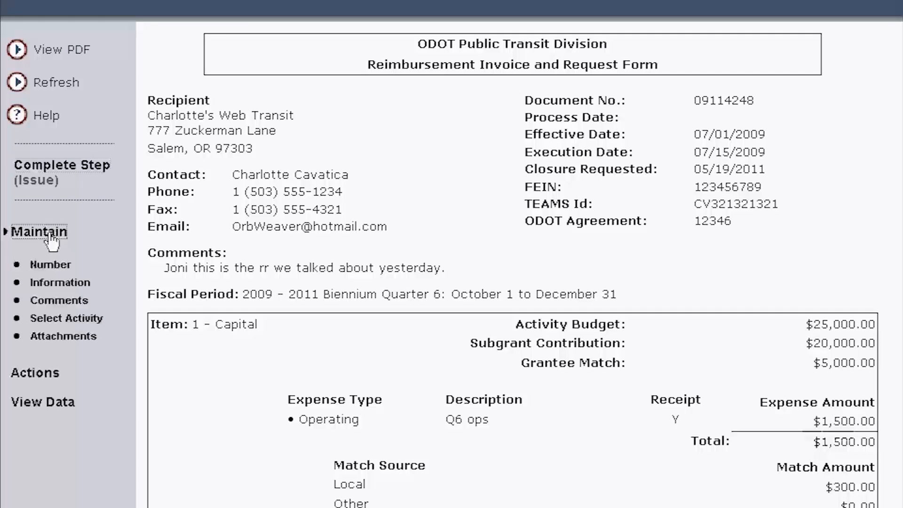
left_click(62, 284)
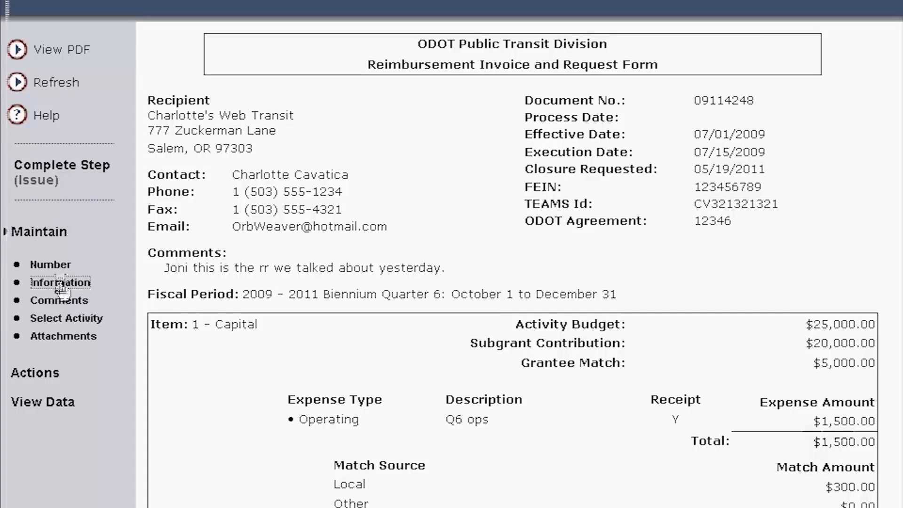
left_click(743, 325)
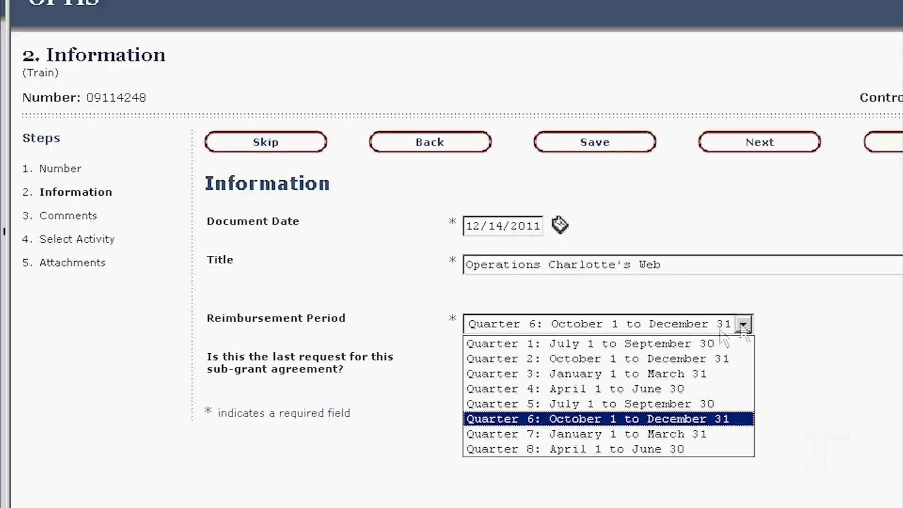
left_click(546, 405)
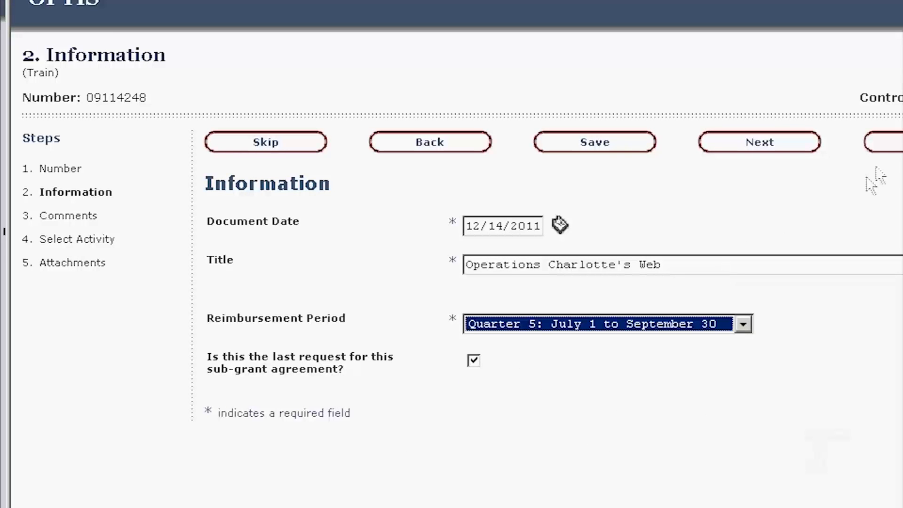
left_click(886, 142)
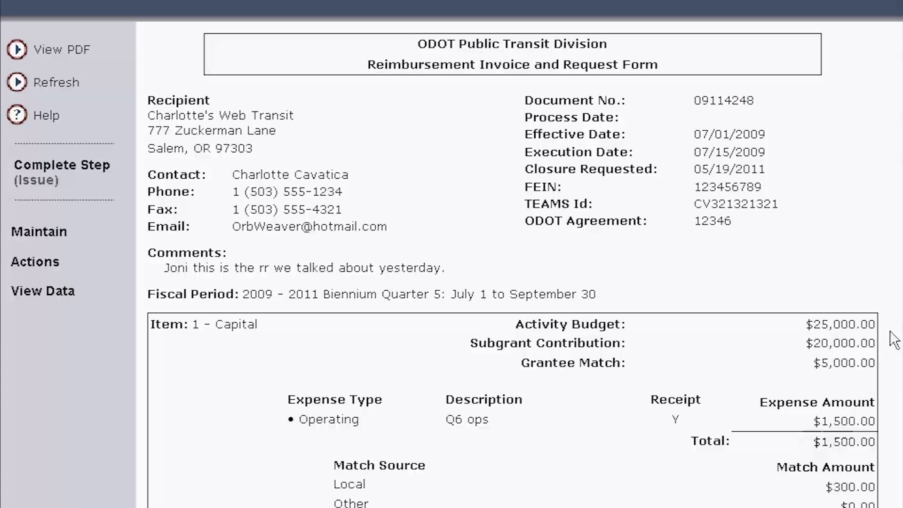
left_click(88, 174)
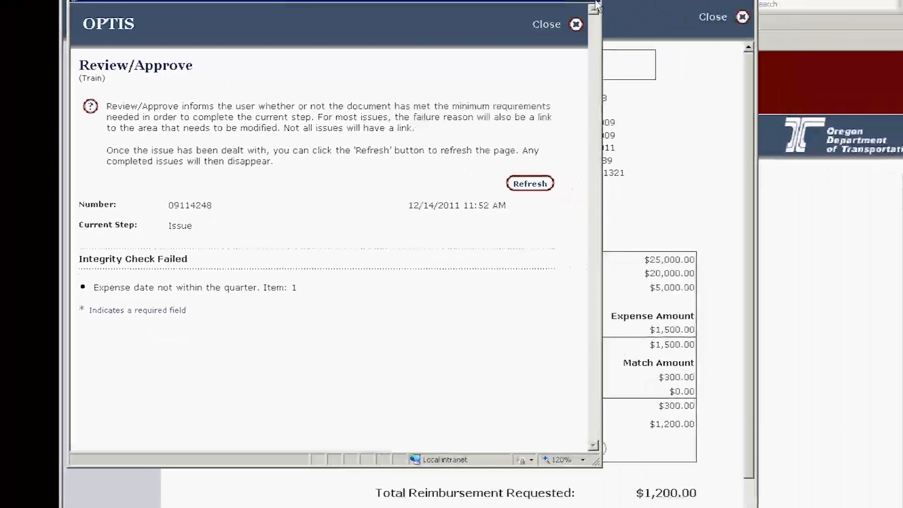
left_click(597, 6)
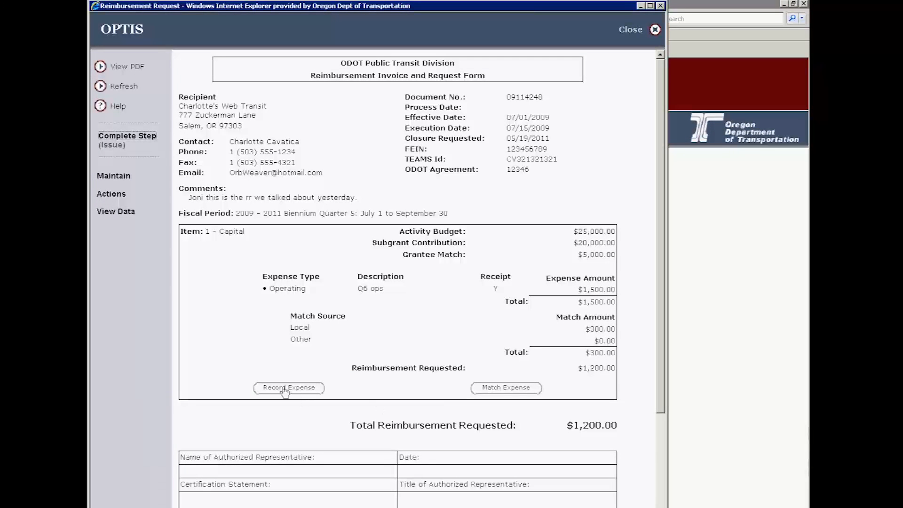
Change the date of the Q6 ops expense to 09/30/2010 and submit the recorded expenses.
left_click(286, 389)
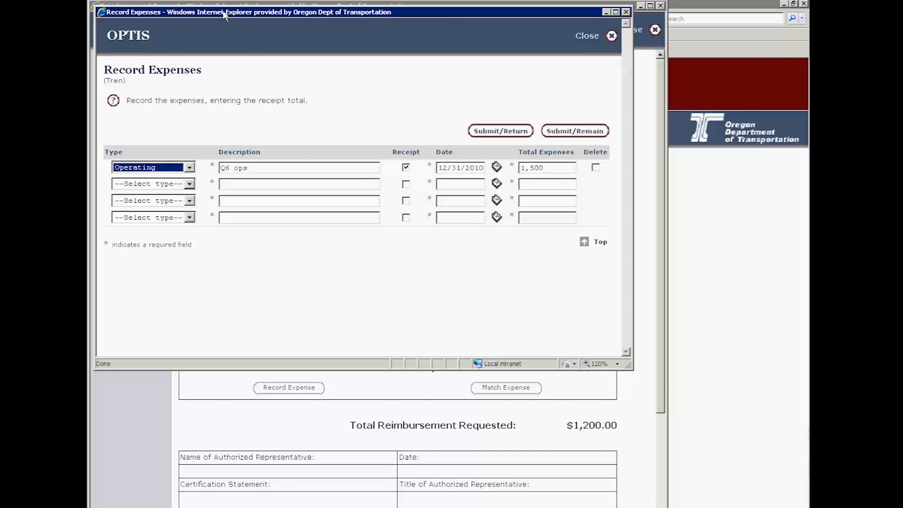
left_click_drag(223, 14, 344, 253)
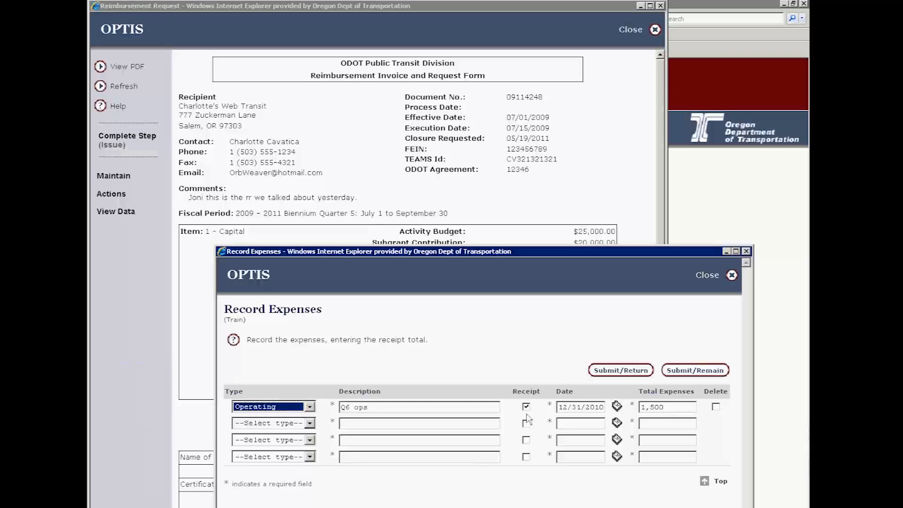
left_click_drag(559, 407, 568, 408)
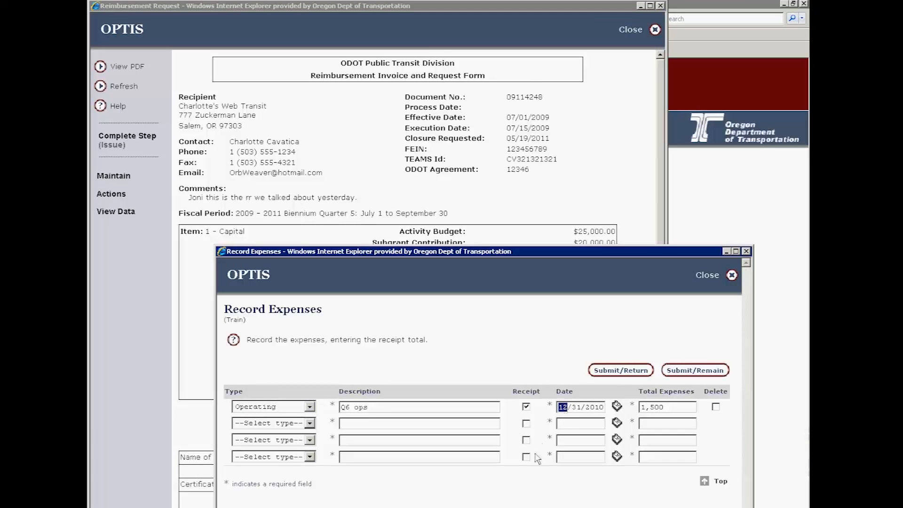
type("09")
left_click(579, 407)
key("BackSpace")
type("0")
left_click(633, 371)
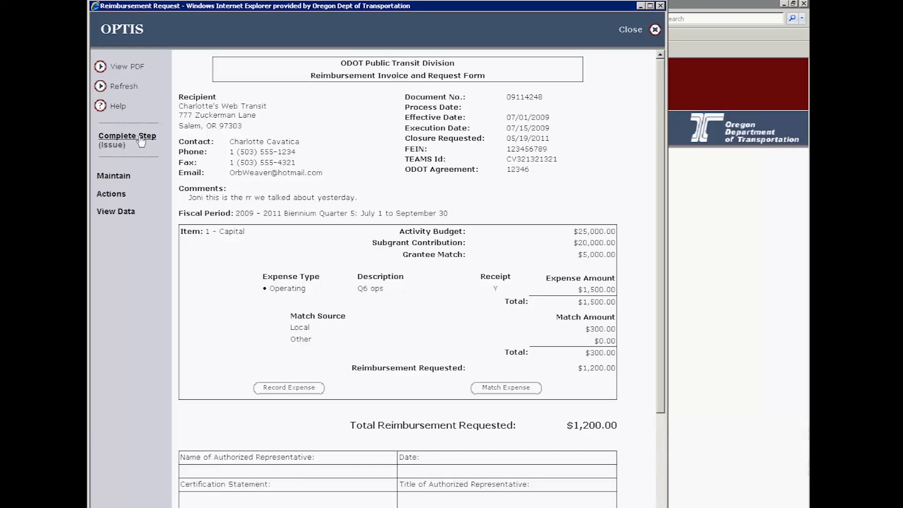
Open the Issue step's approval form, tick the certification, then close the form and the reimbursement request without submitting.
left_click(112, 193)
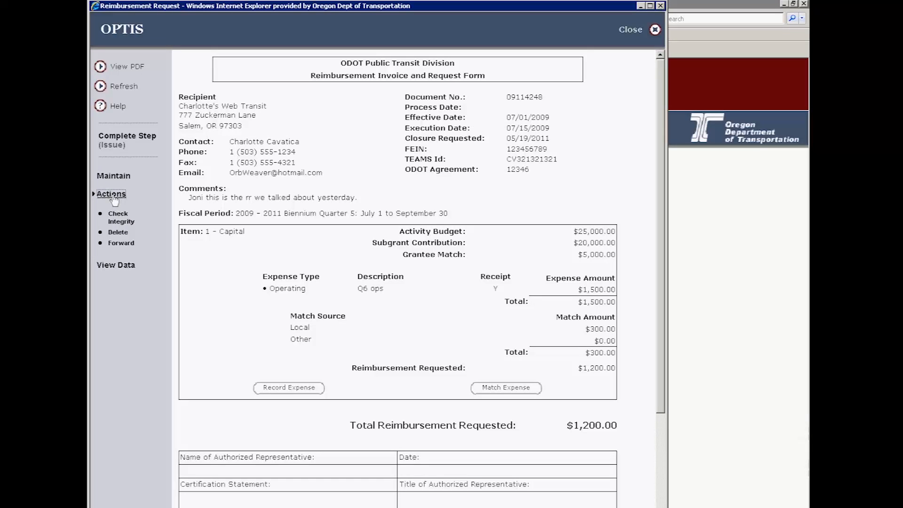
left_click(130, 140)
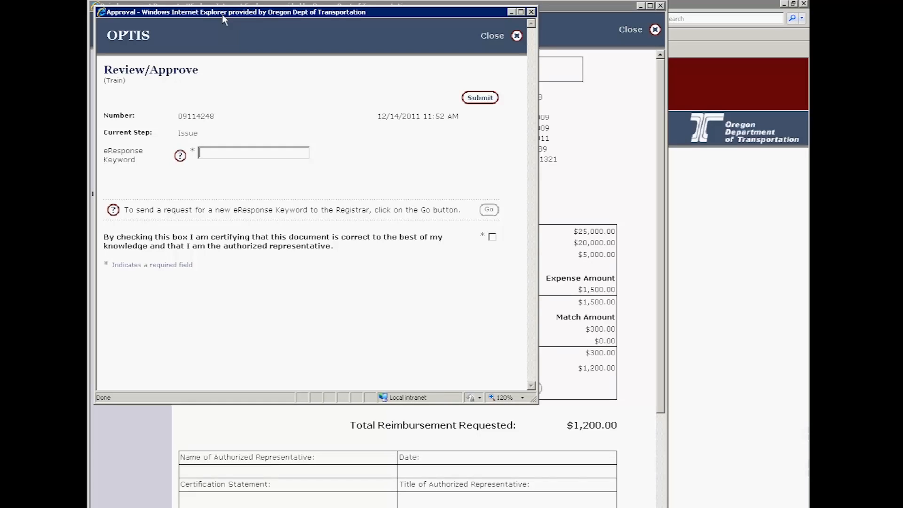
left_click(492, 237)
left_click(517, 36)
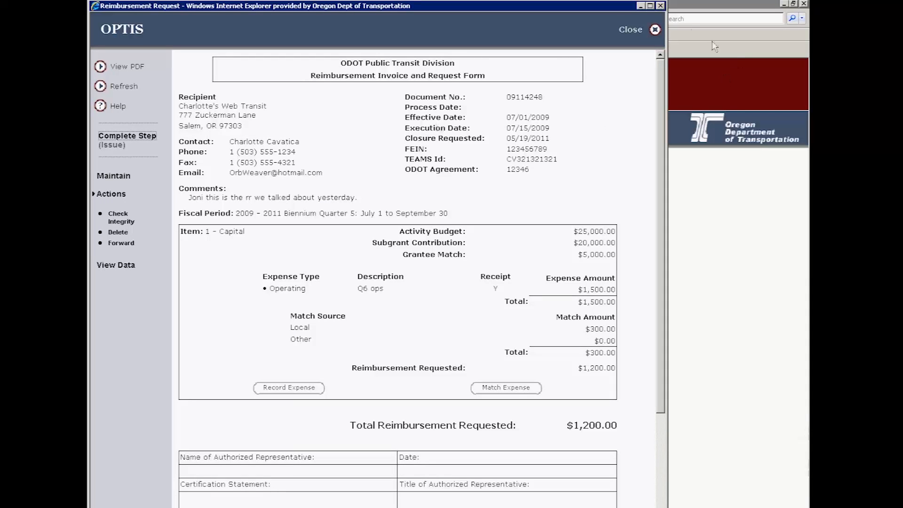
left_click(661, 6)
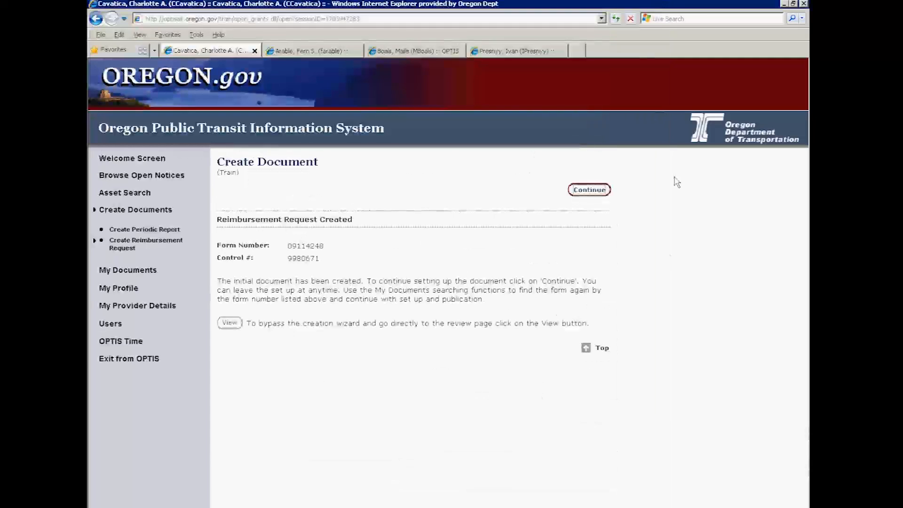